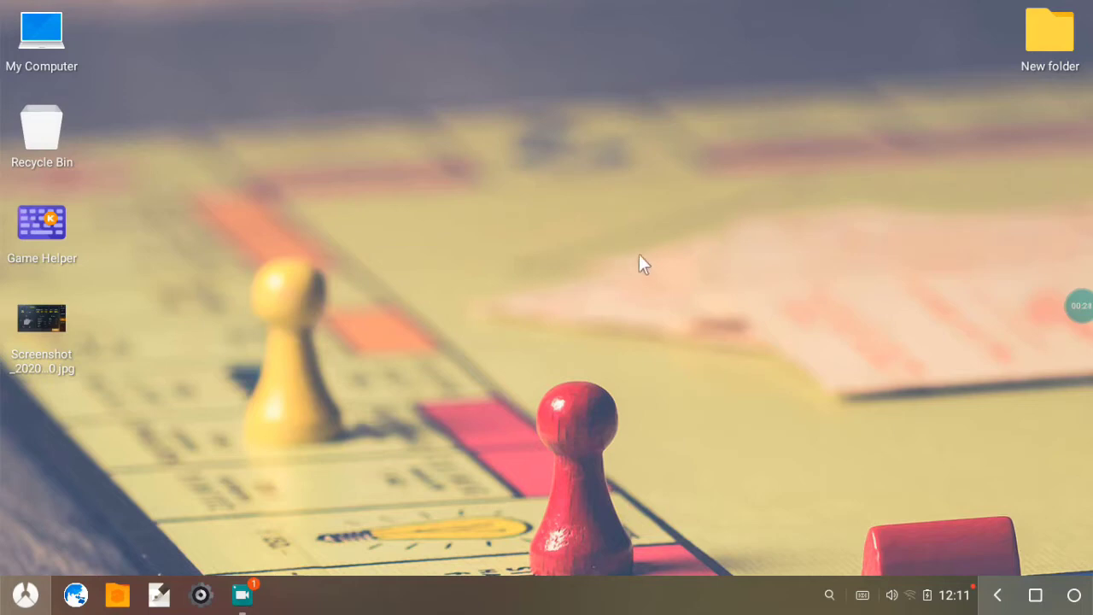
# Open and close the app launcher twice, then refresh the desktop
pyautogui.click(25, 595)
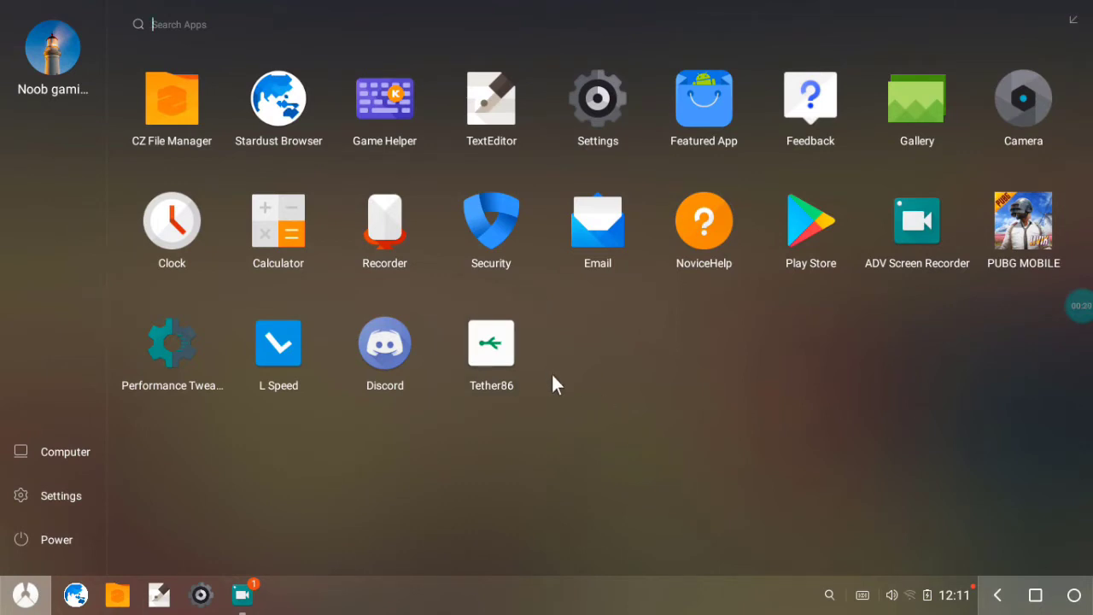
pyautogui.click(261, 495)
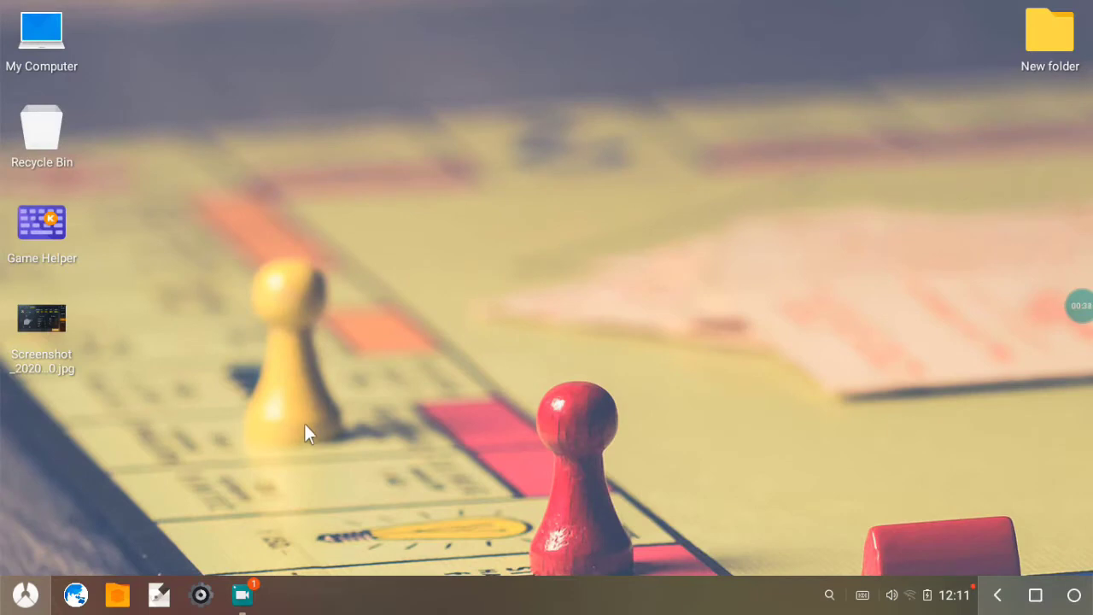
pyautogui.press('super')
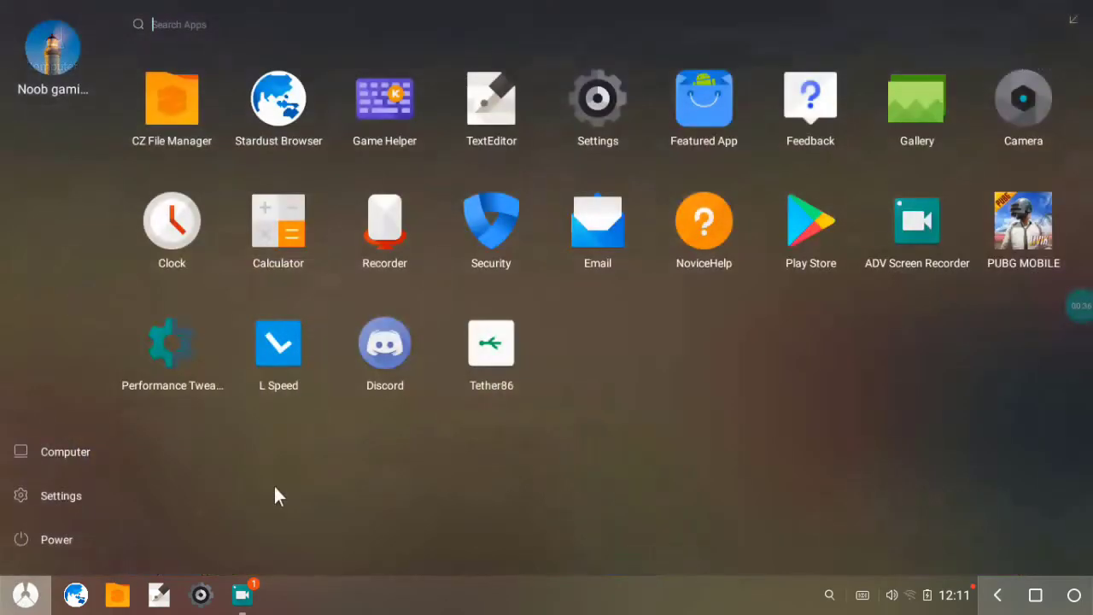
pyautogui.click(254, 488)
pyautogui.rightClick(316, 209)
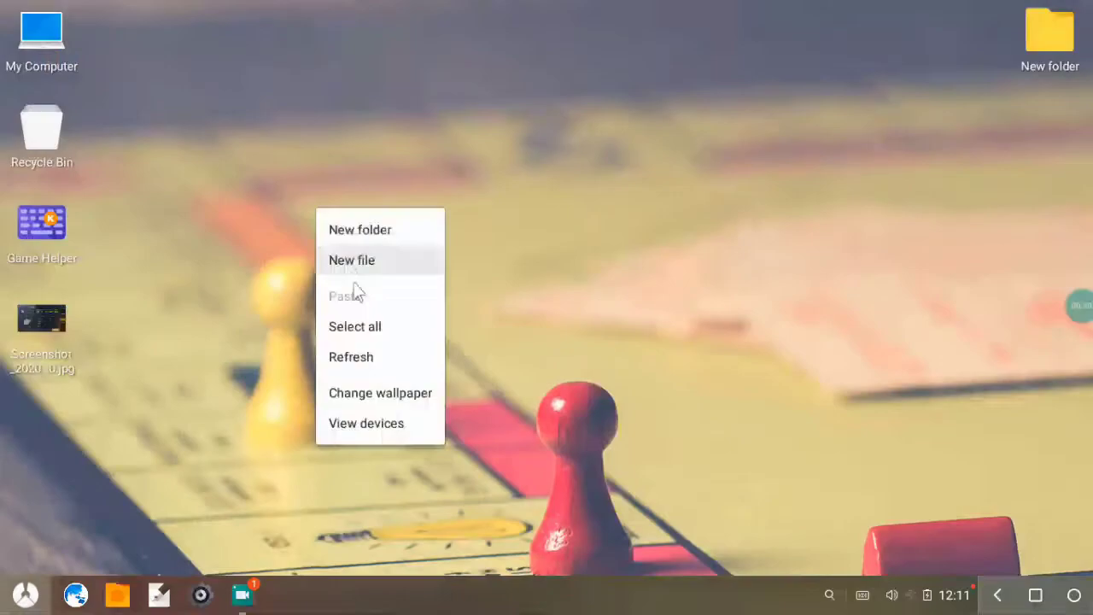
pyautogui.click(350, 359)
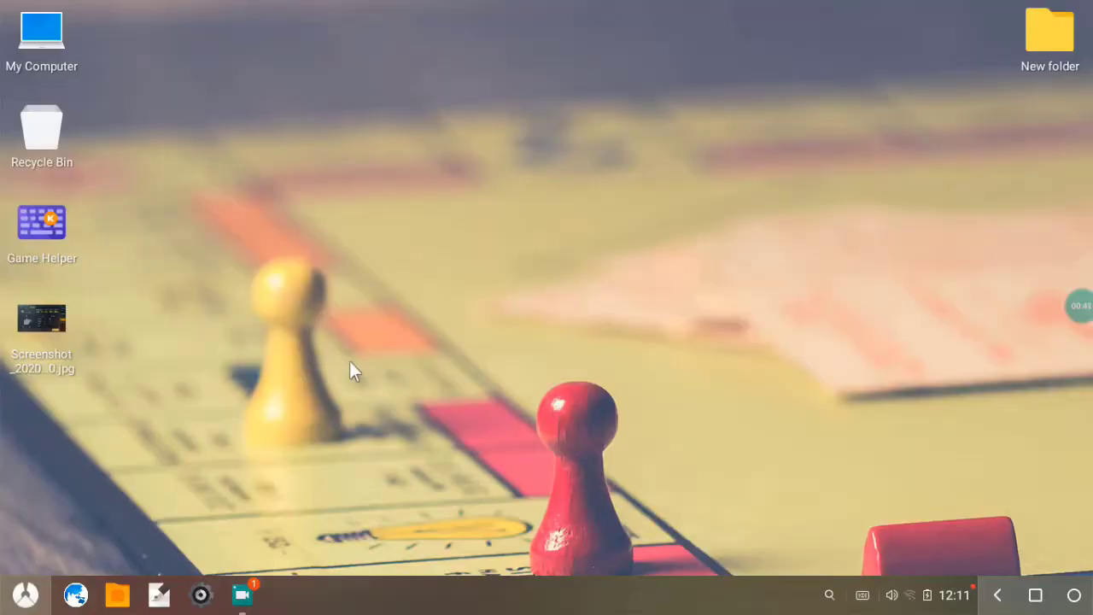
# Check storage in My Computer, close it, and refresh the desktop
pyautogui.doubleClick(38, 44)
pyautogui.click(769, 101)
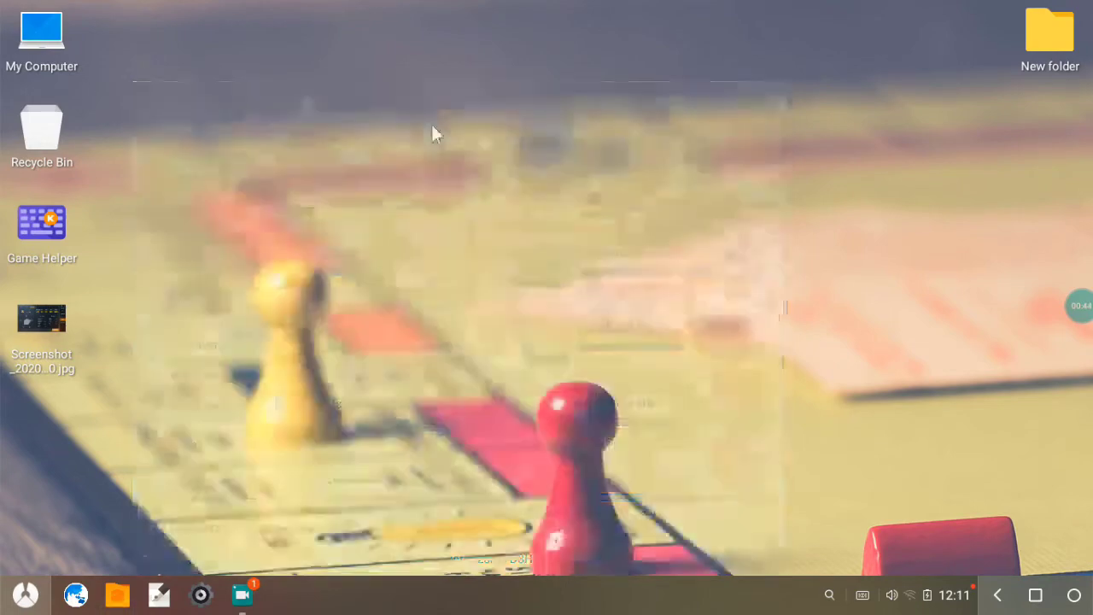
pyautogui.rightClick(432, 126)
pyautogui.rightClick(311, 176)
pyautogui.click(345, 322)
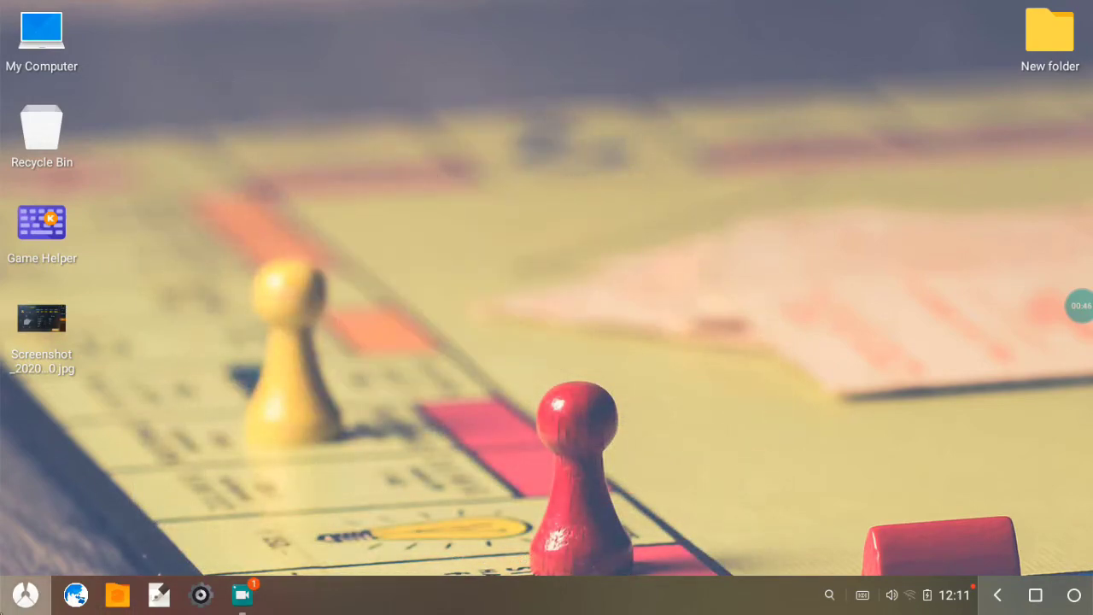
# Restart the computer from the launcher's Power options
pyautogui.click(26, 594)
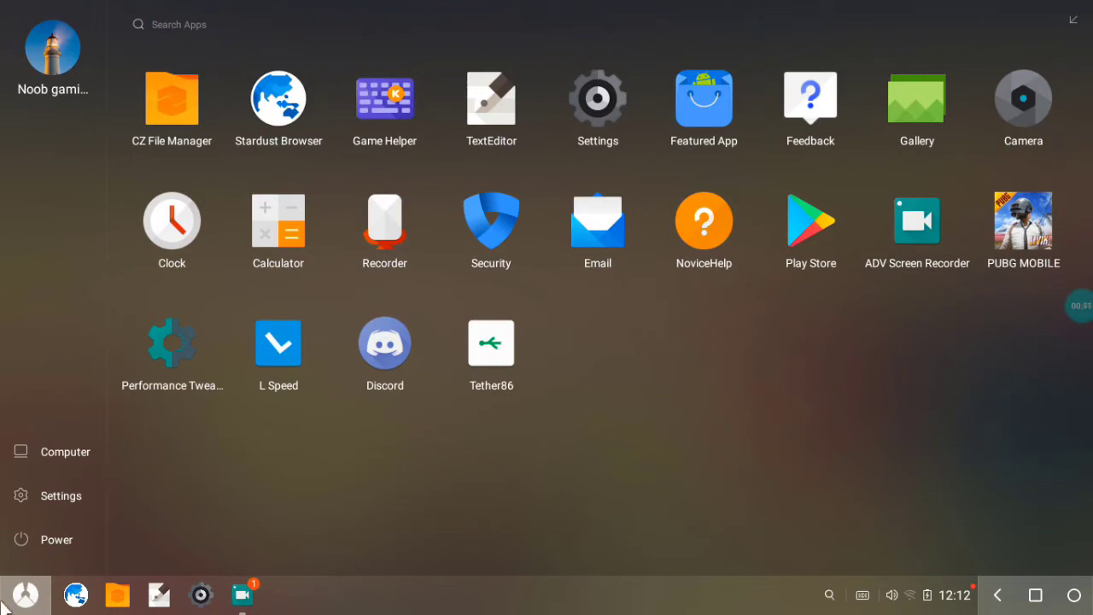
pyautogui.click(53, 540)
pyautogui.click(412, 386)
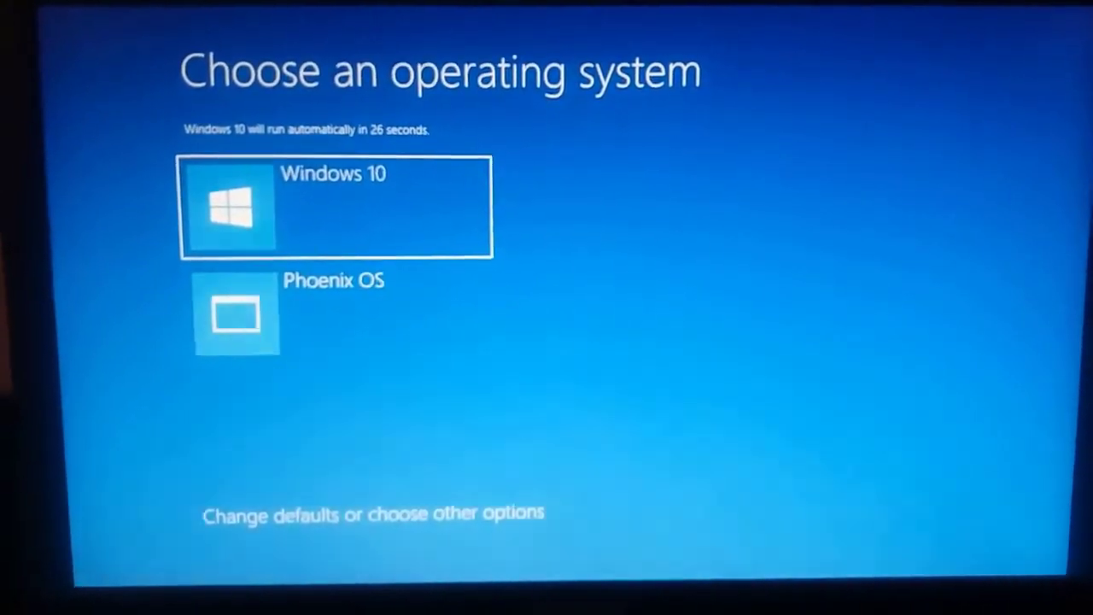
# Select Phoenix OS instead of Windows 10 in the boot menu and boot it
pyautogui.press('Down')
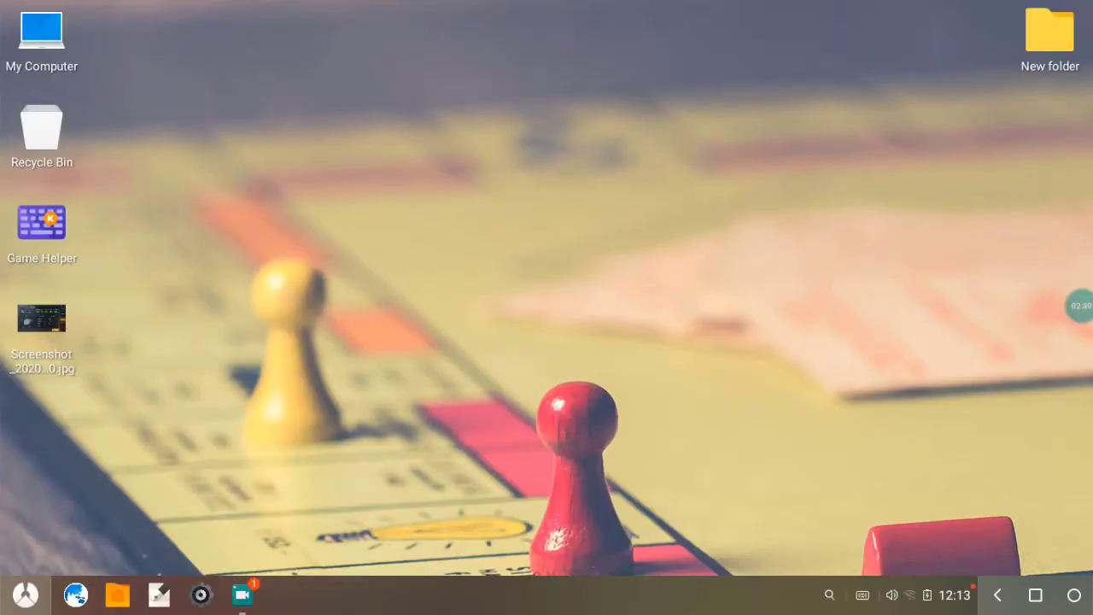
# Launch Tether86 and run its USB tethering fix until it shows ROOTED | FIXED
pyautogui.rightClick(141, 370)
pyautogui.click(174, 462)
pyautogui.click(26, 596)
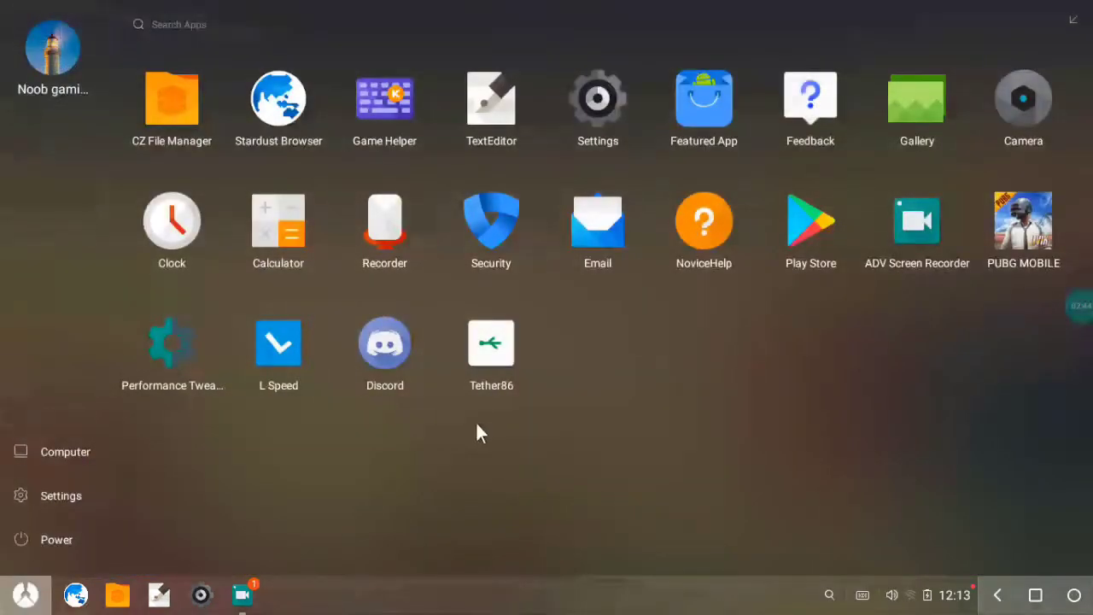
pyautogui.click(480, 356)
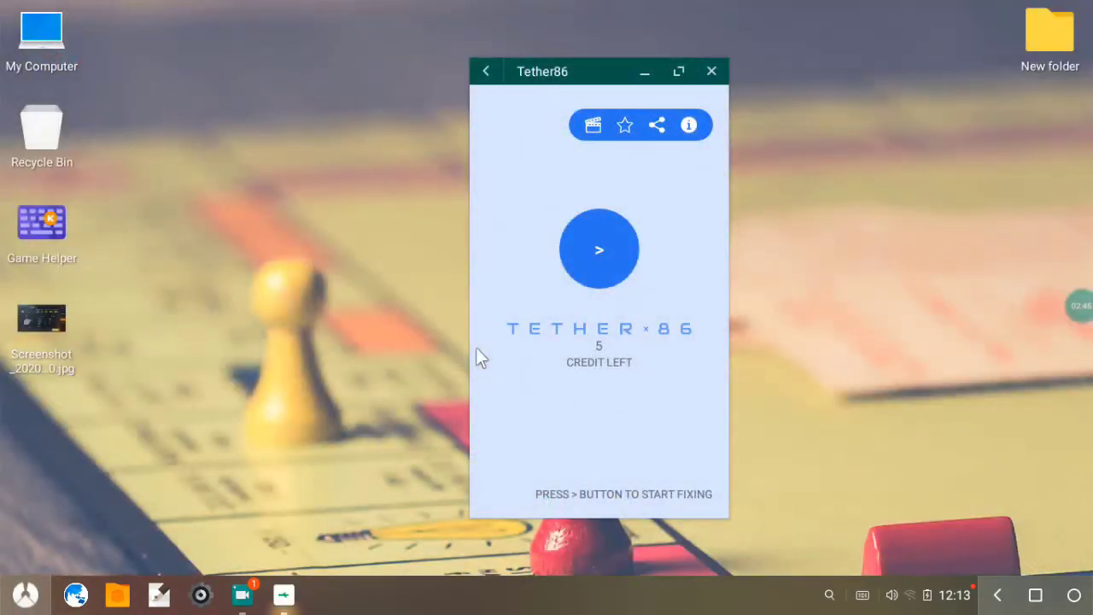
pyautogui.click(605, 251)
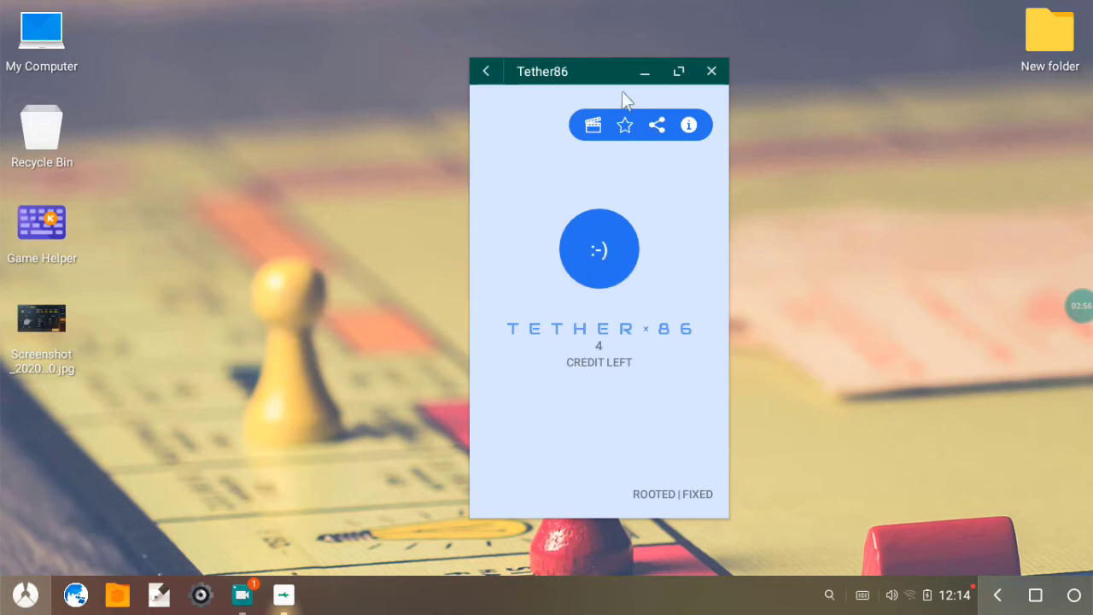
pyautogui.click(645, 72)
# Refresh the desktop several times from its context menu
pyautogui.rightClick(321, 84)
pyautogui.rightClick(239, 171)
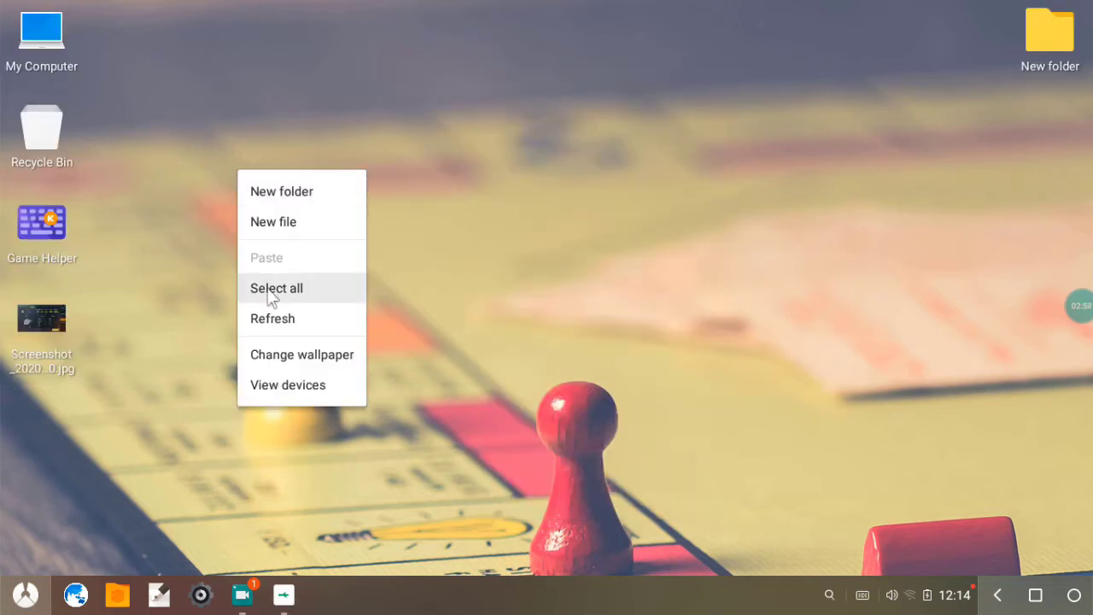
pyautogui.click(272, 319)
pyautogui.rightClick(221, 208)
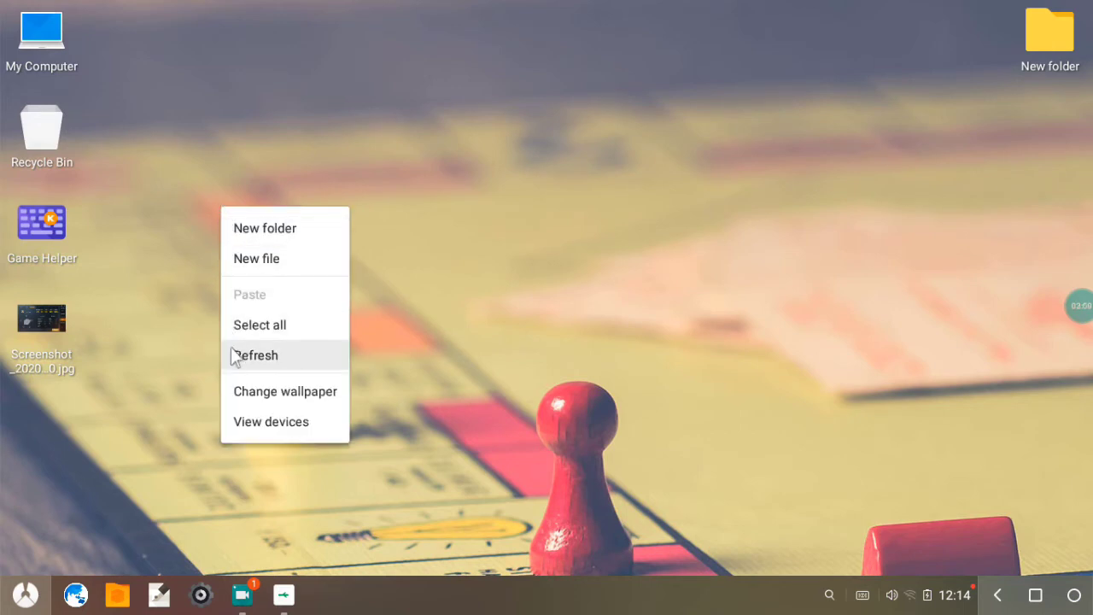
pyautogui.click(233, 354)
pyautogui.rightClick(229, 217)
pyautogui.click(224, 373)
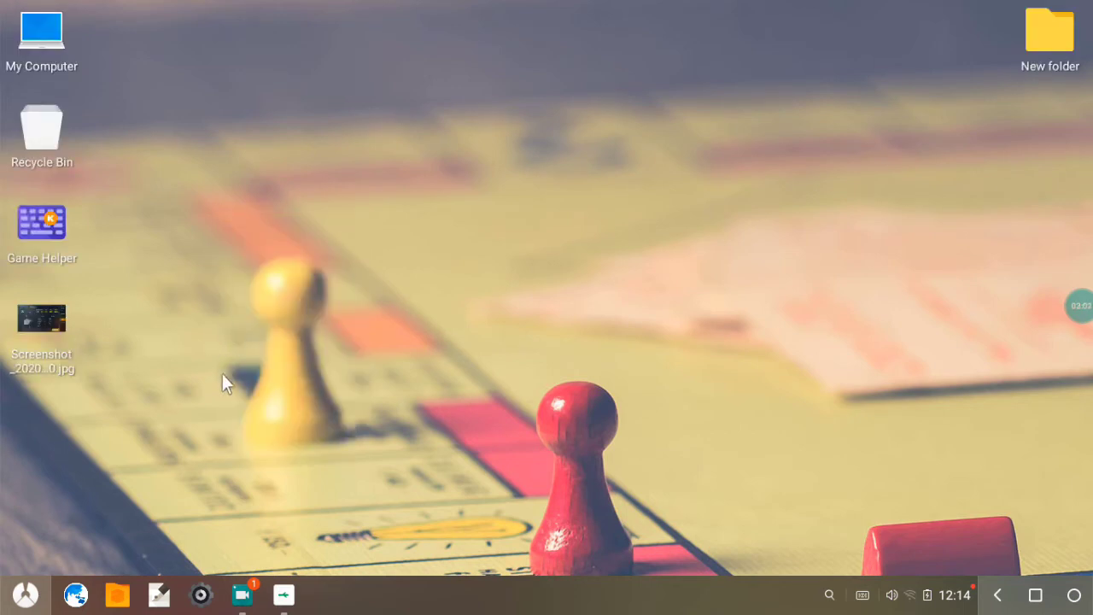
pyautogui.rightClick(239, 239)
pyautogui.click(261, 399)
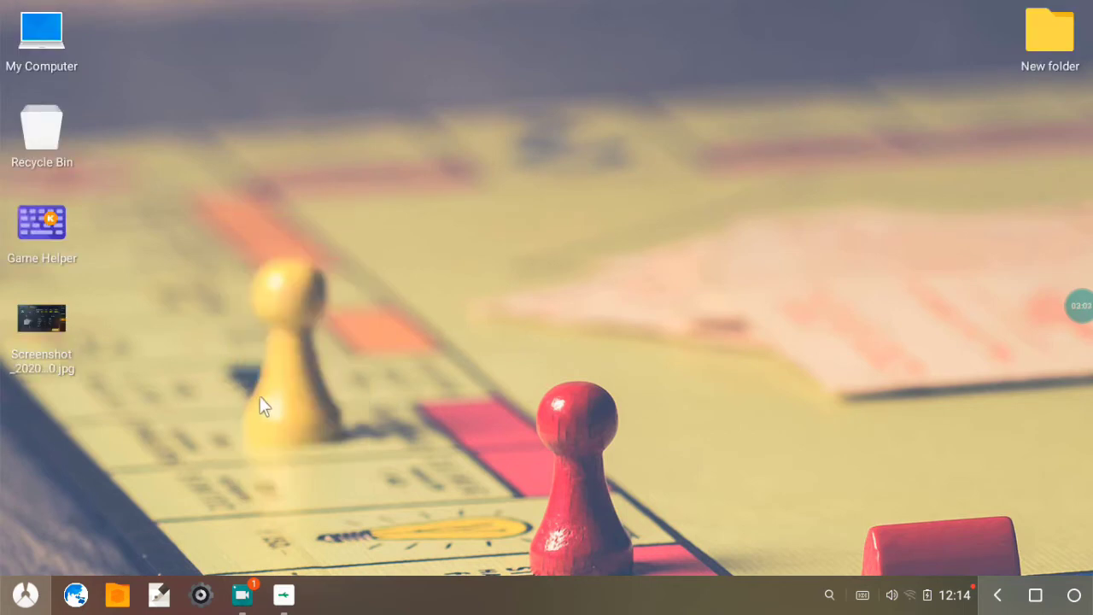
# Switch Ethernet on in Settings so it gets a DHCP address, then close Settings
pyautogui.click(201, 594)
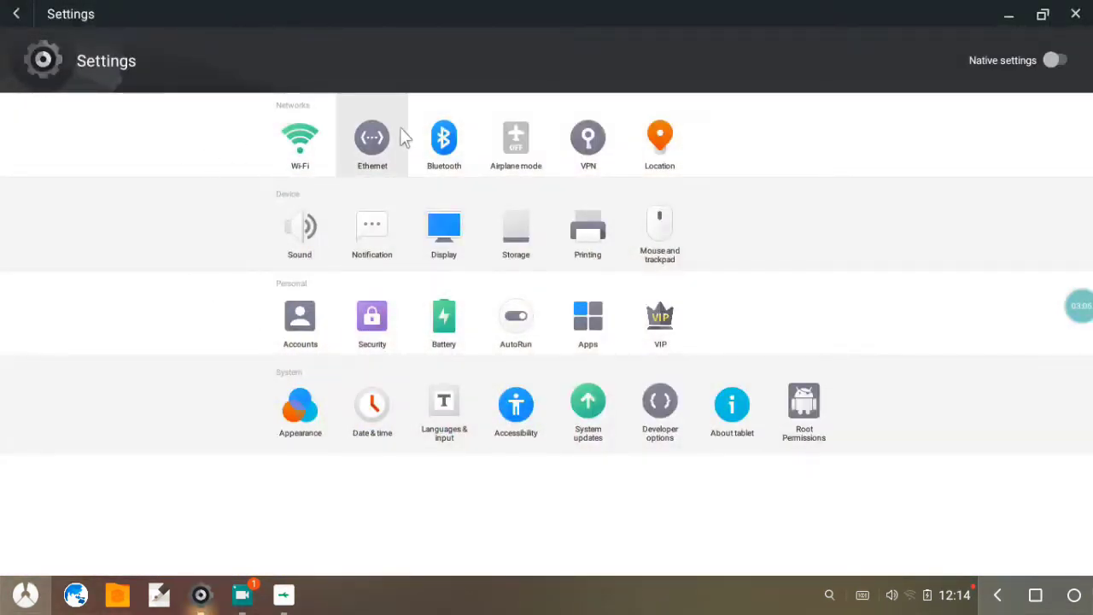
pyautogui.click(378, 136)
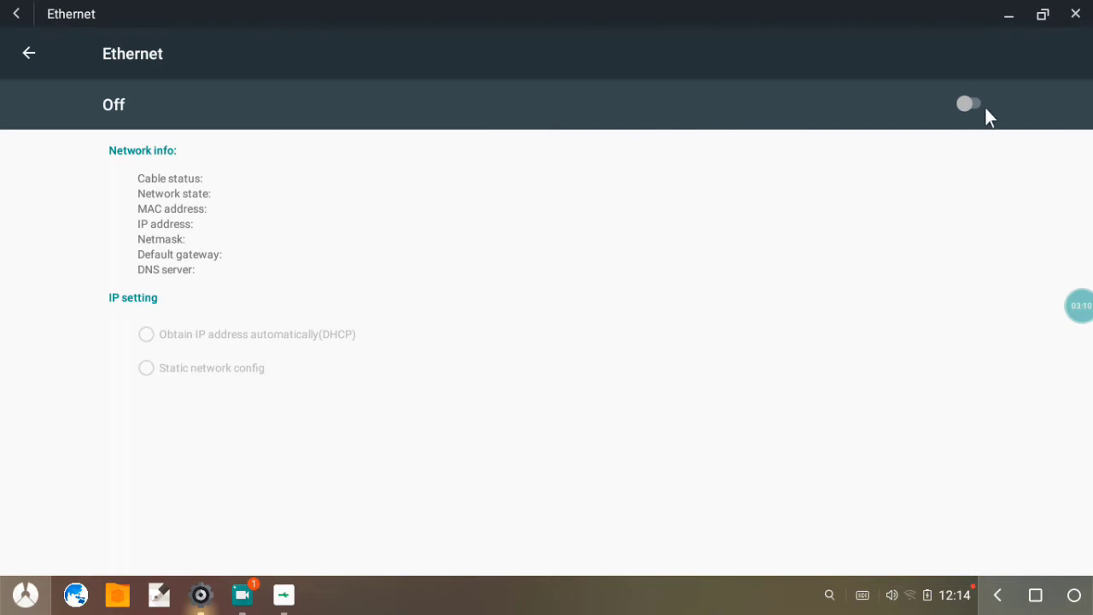
pyautogui.click(903, 102)
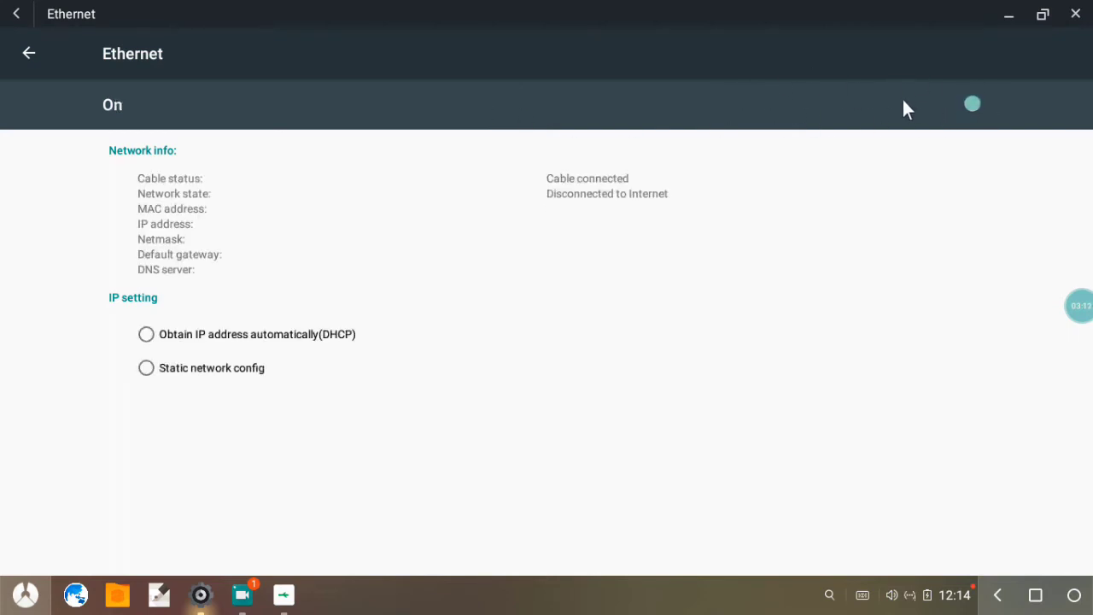
pyautogui.click(903, 103)
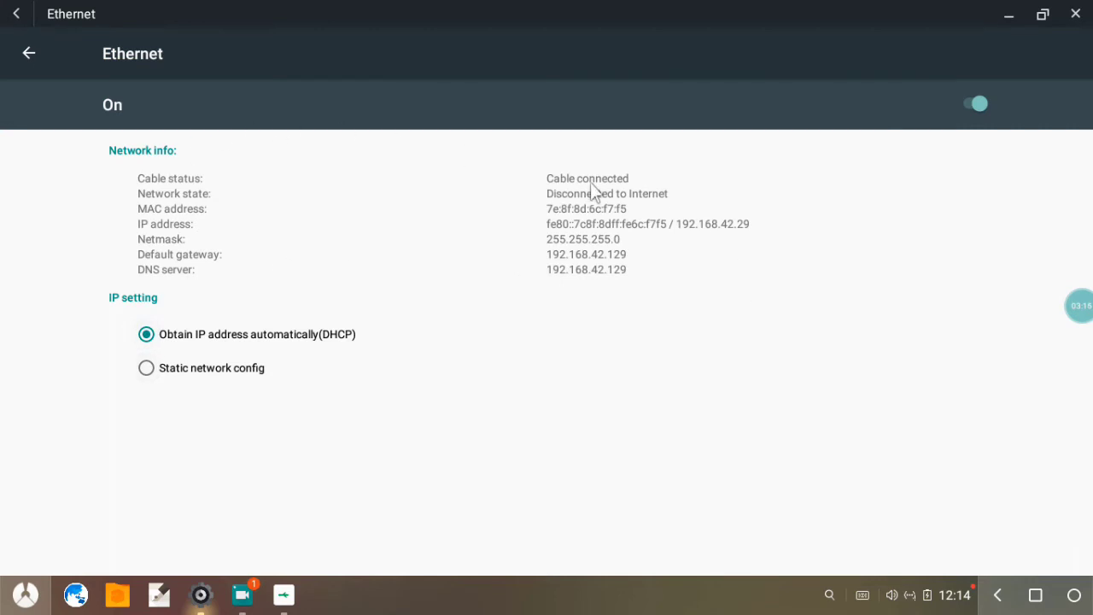
pyautogui.click(936, 593)
pyautogui.click(668, 492)
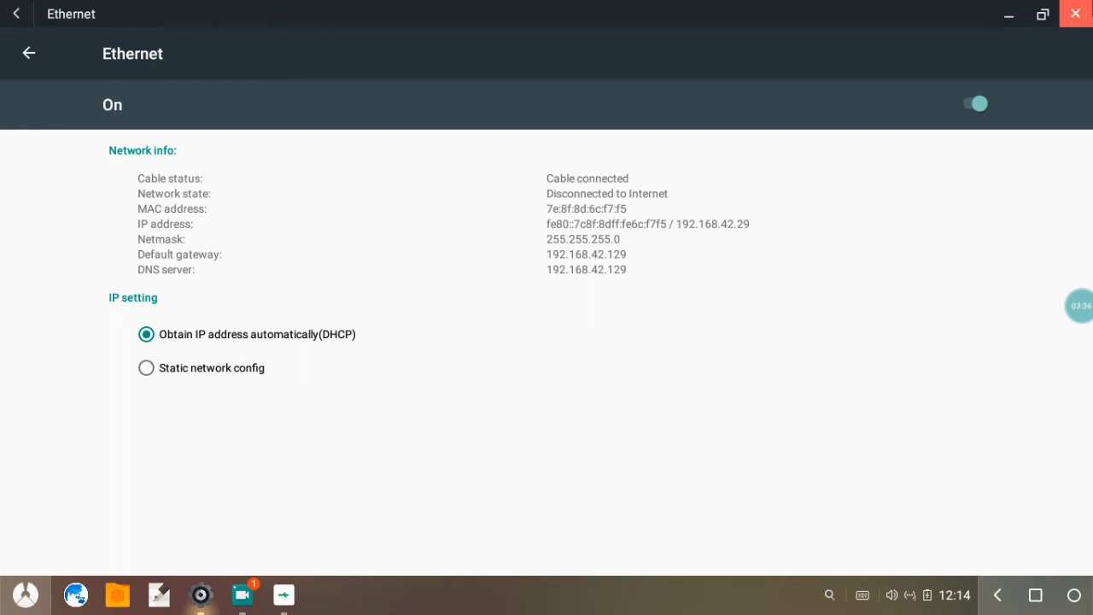
pyautogui.click(1076, 14)
# Refresh the desktop twice and glance at the Notification settings page
pyautogui.rightClick(547, 107)
pyautogui.click(571, 256)
pyautogui.rightClick(395, 182)
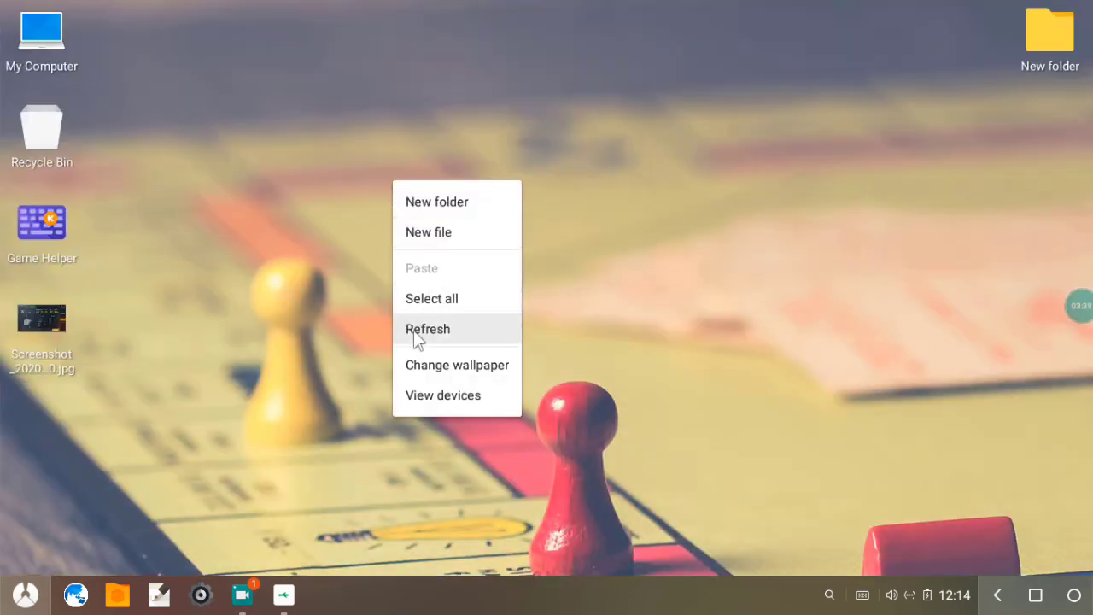
pyautogui.click(412, 331)
pyautogui.click(195, 605)
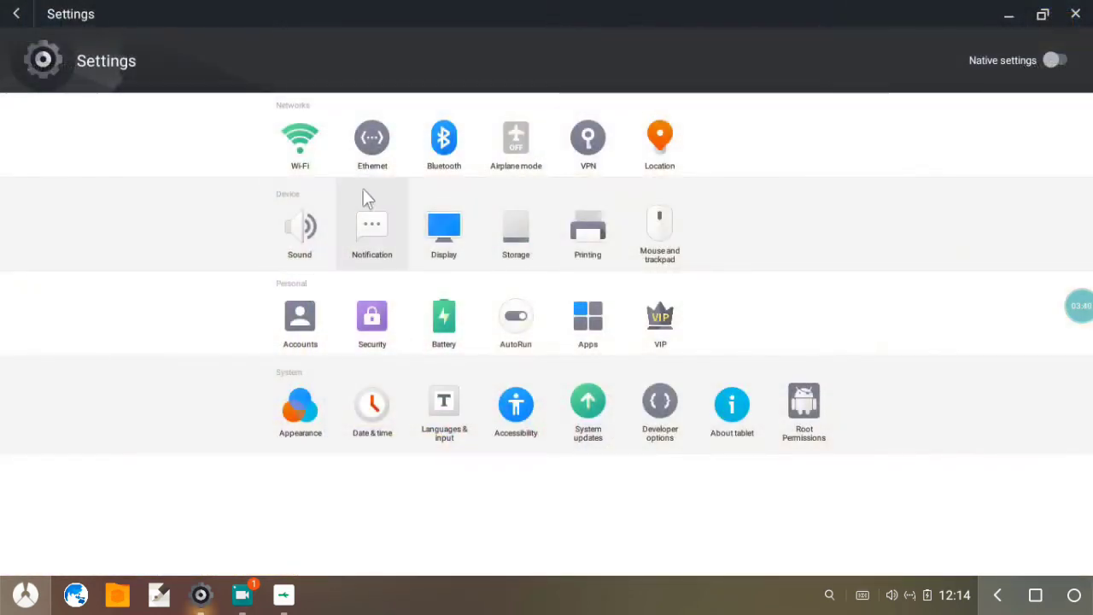
pyautogui.click(363, 192)
pyautogui.click(1075, 13)
# Refresh the desktop again and launch the browser on the Google homepage
pyautogui.rightClick(469, 69)
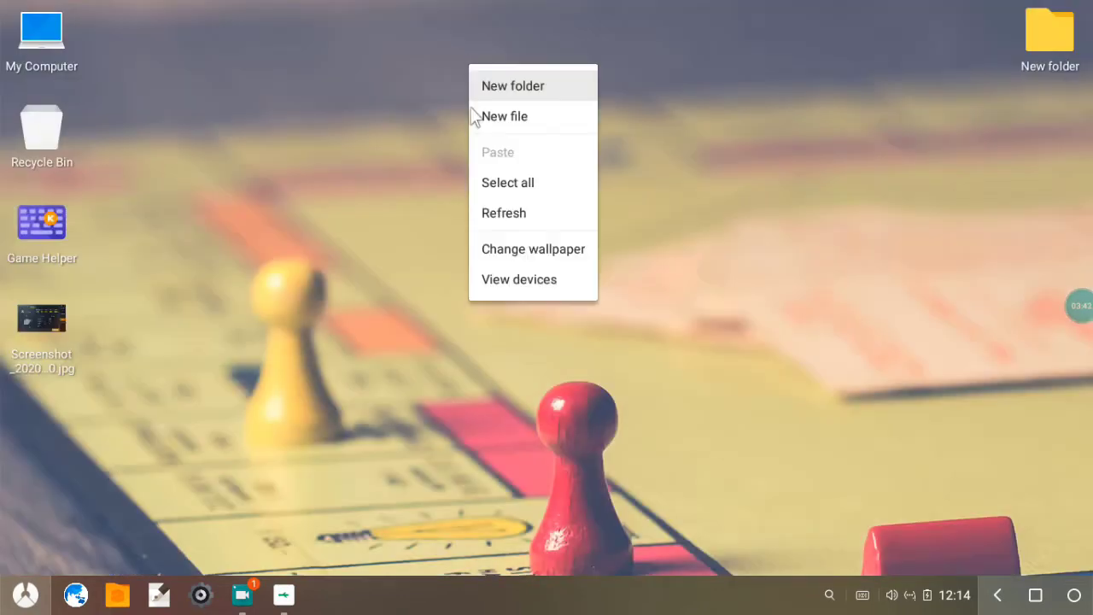
pyautogui.click(503, 213)
pyautogui.rightClick(324, 167)
pyautogui.click(350, 318)
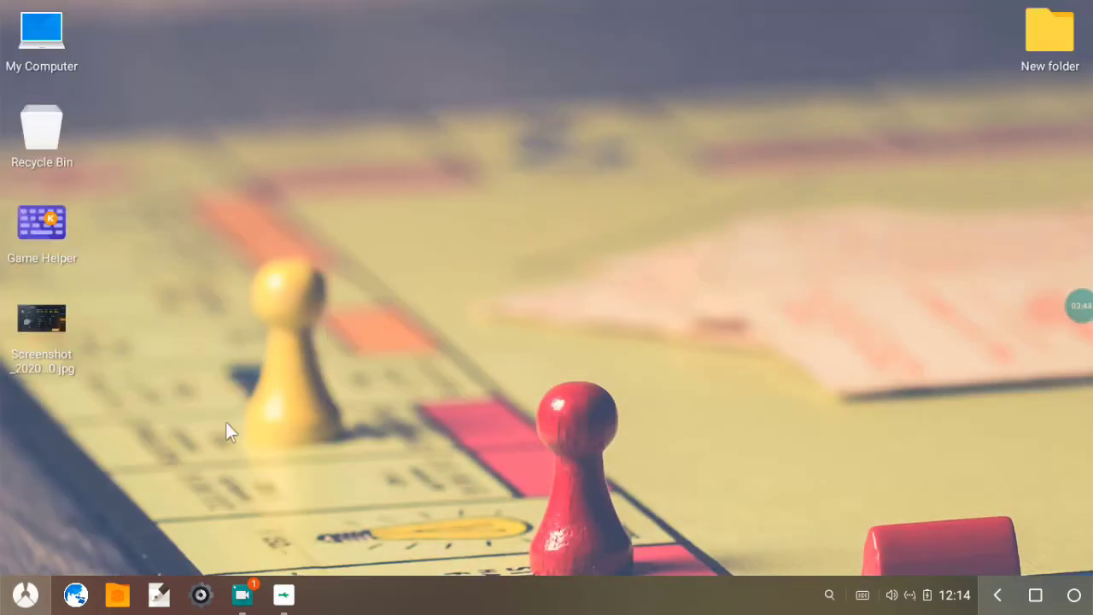
pyautogui.click(76, 595)
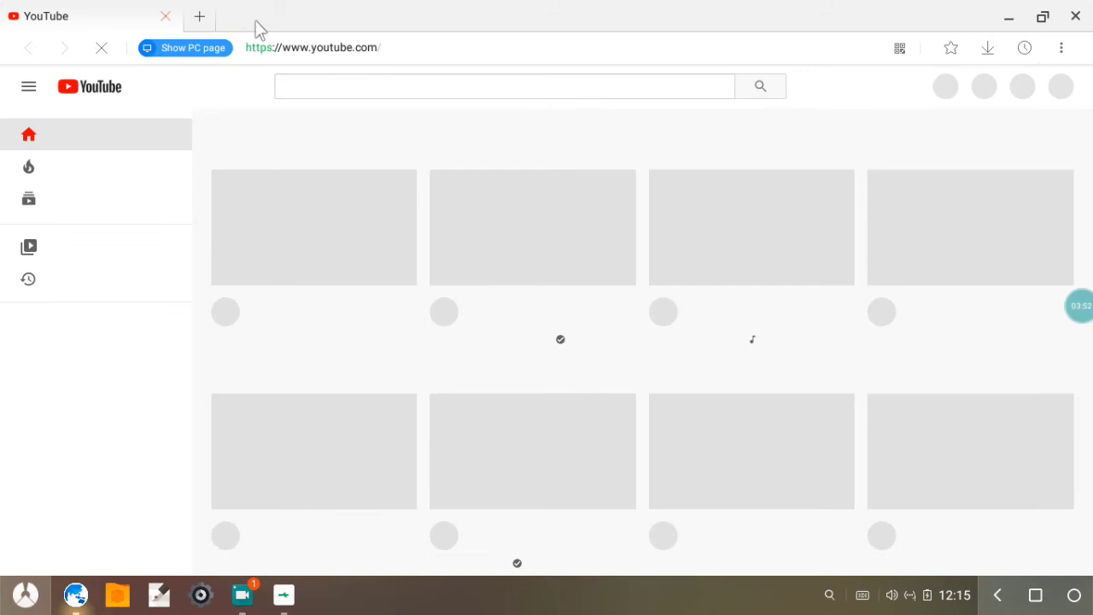
# Open Google in a new tab, close the YouTube tab, and load Amazon
pyautogui.click(199, 17)
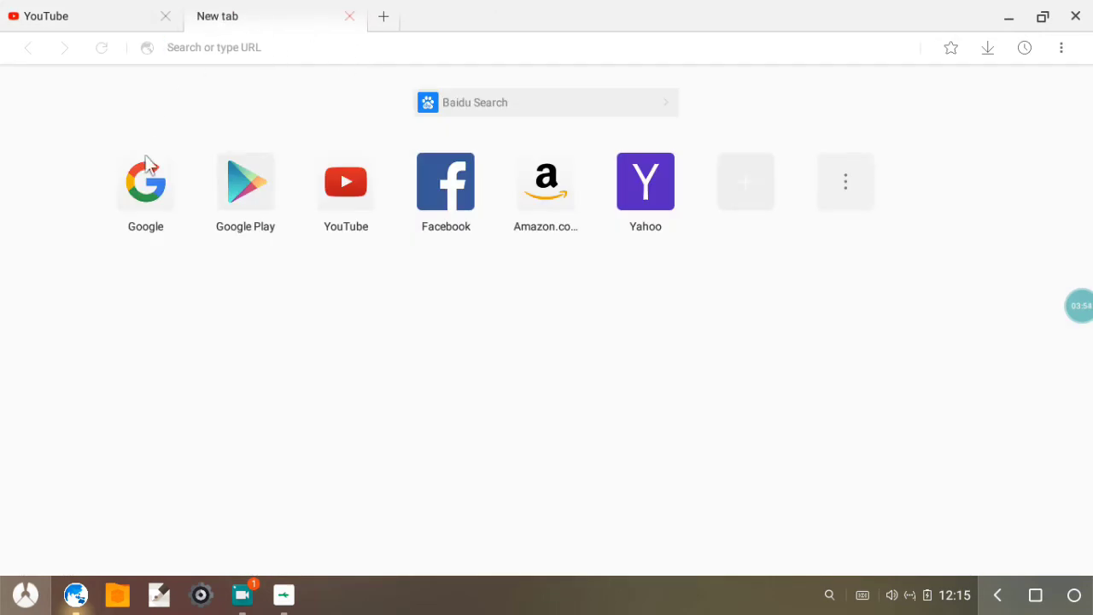
pyautogui.click(162, 188)
pyautogui.click(166, 16)
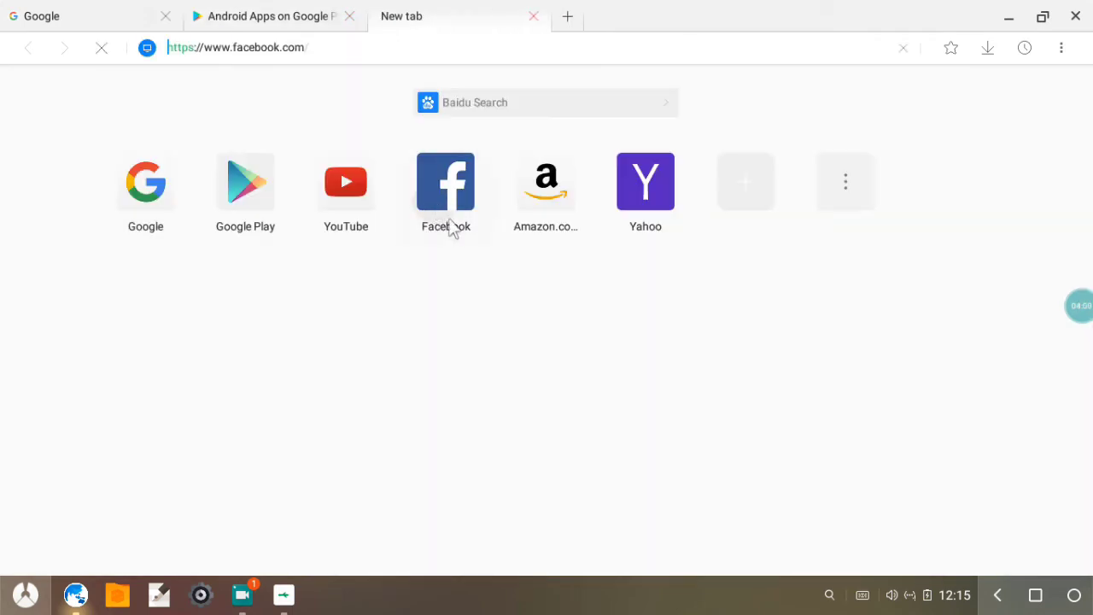
pyautogui.click(567, 17)
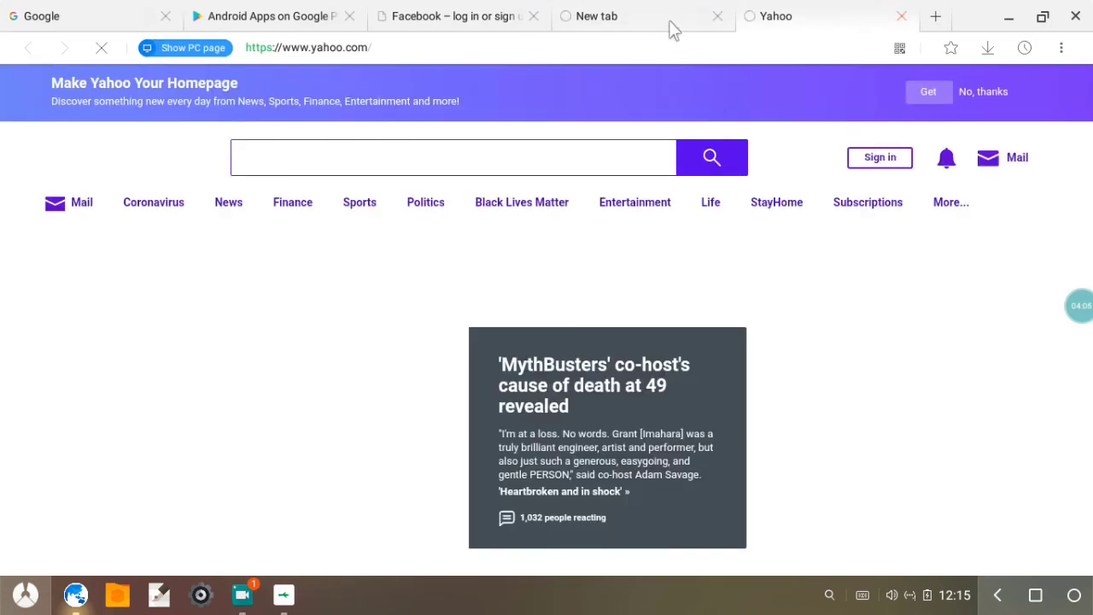
# Cycle through the Amazon, Facebook, Google Play and Google tabs, scrolling Amazon
pyautogui.click(671, 19)
pyautogui.click(446, 18)
pyautogui.click(309, 19)
pyautogui.click(102, 16)
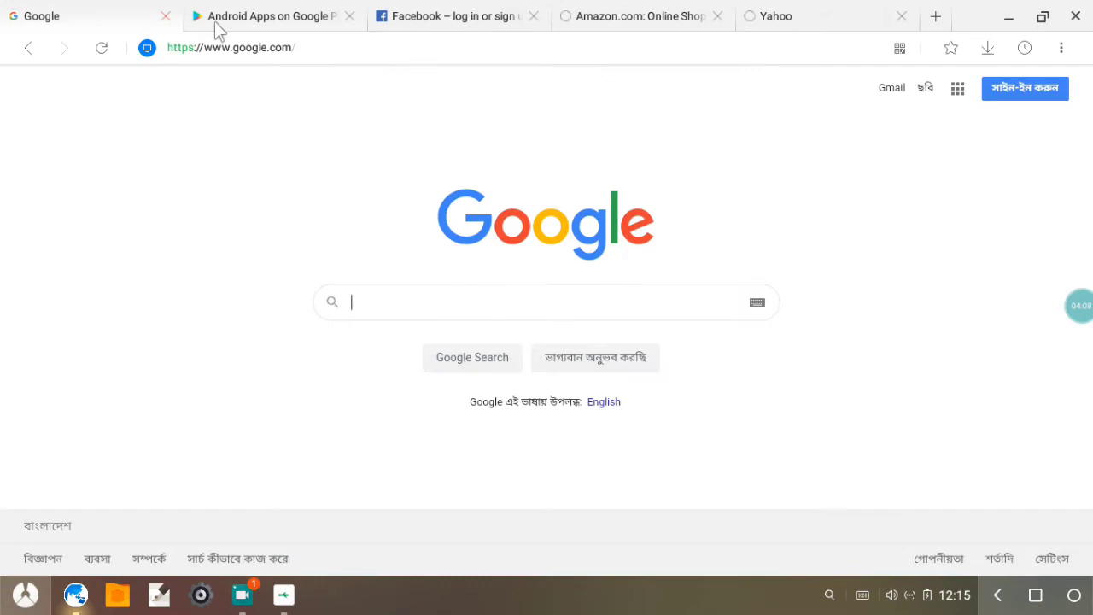
pyautogui.click(270, 14)
pyautogui.click(444, 17)
pyautogui.click(632, 19)
pyautogui.scroll(-10, 490, 246)
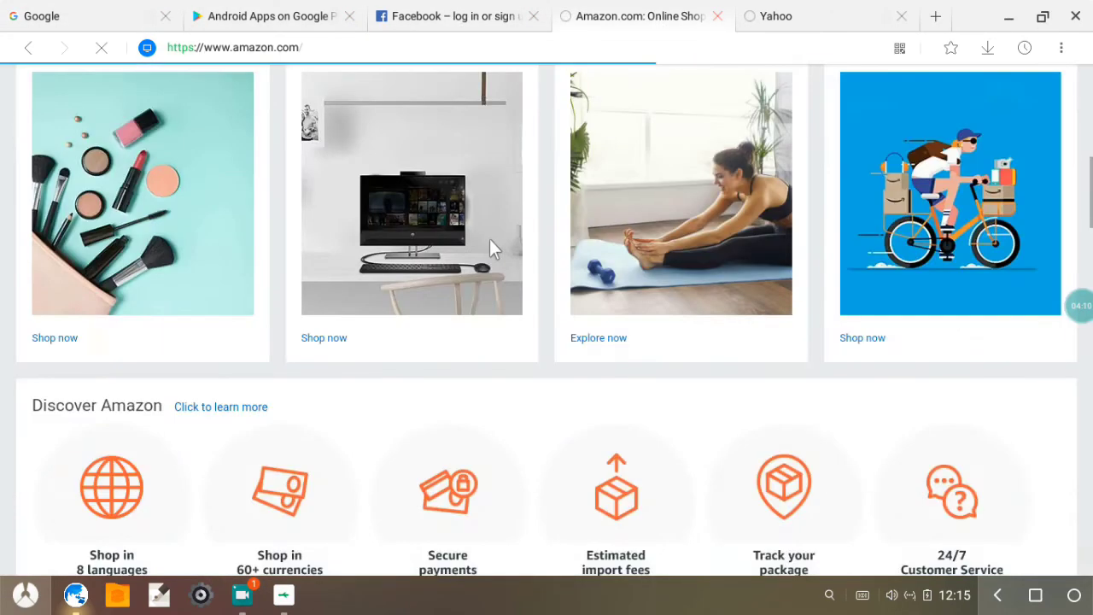
pyautogui.scroll(-5, 491, 248)
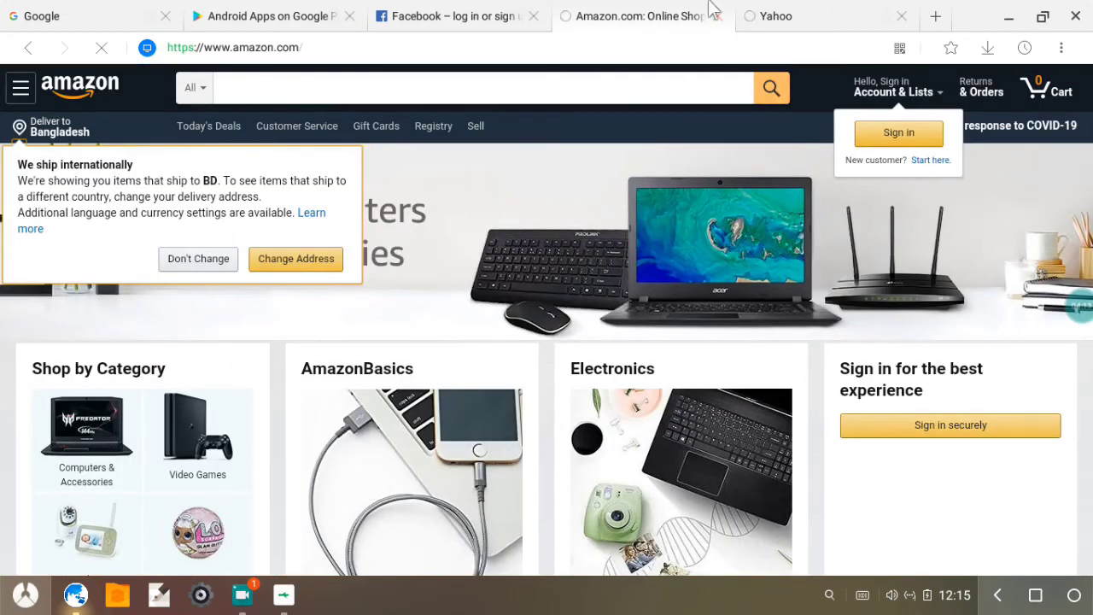
# Close the Amazon, Yahoo, Facebook, Google Play and Google tabs, leaving one blank tab
pyautogui.click(717, 17)
pyautogui.click(703, 16)
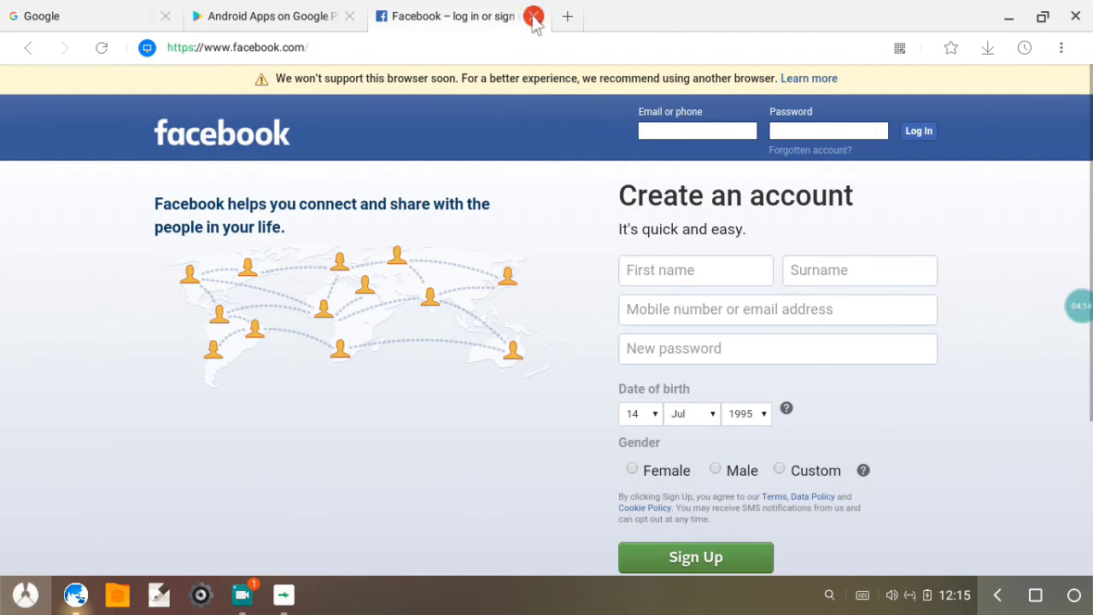
pyautogui.click(532, 17)
pyautogui.click(351, 16)
pyautogui.click(166, 16)
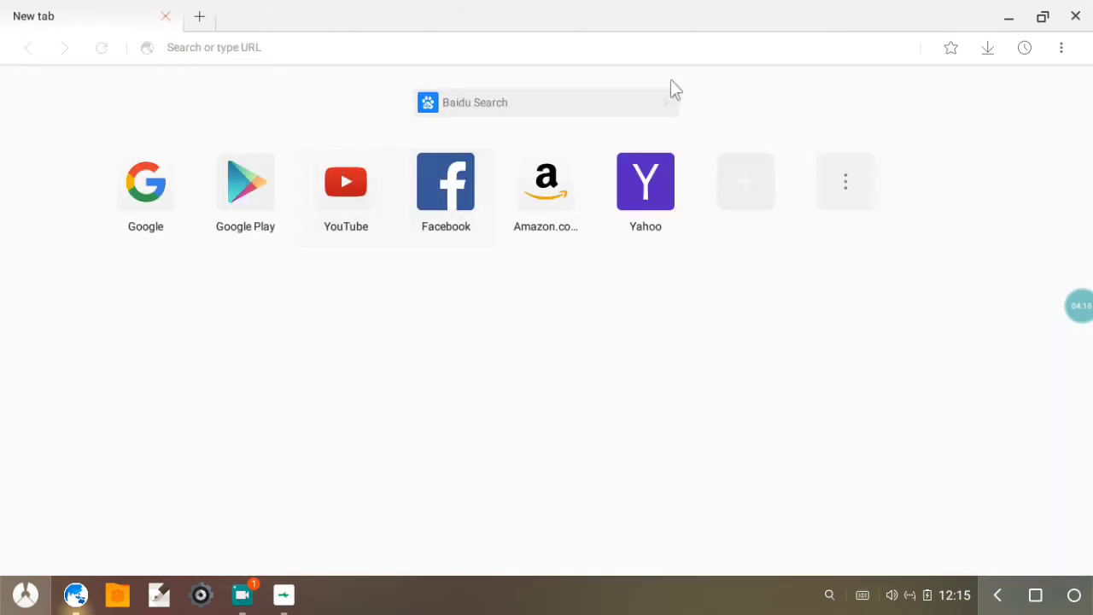
# Close Stardust Browser and refresh the now-empty desktop
pyautogui.click(1075, 16)
pyautogui.rightClick(565, 72)
pyautogui.click(604, 220)
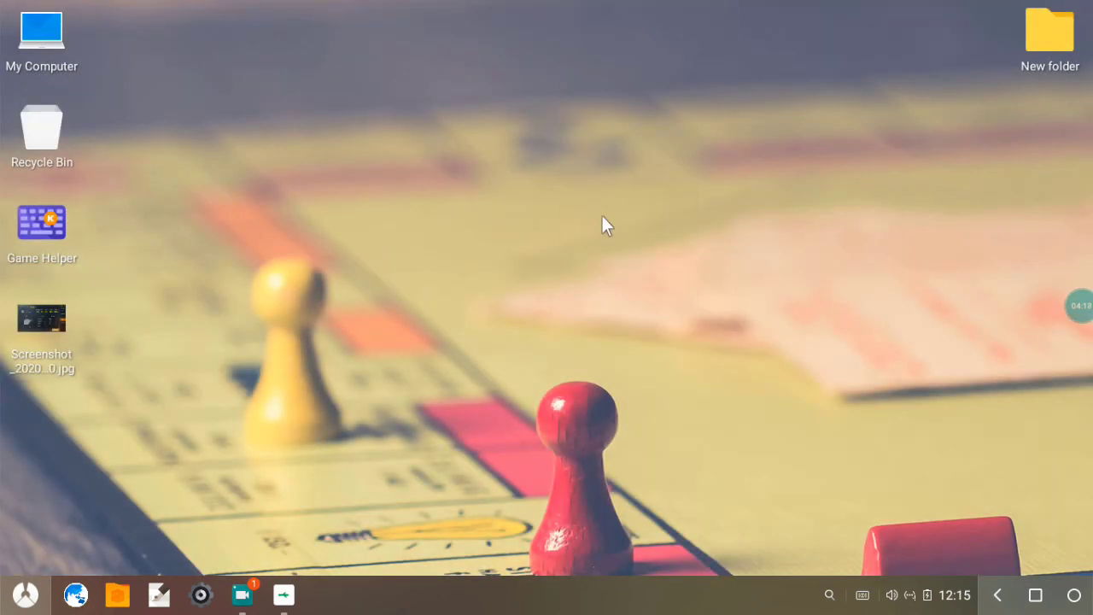